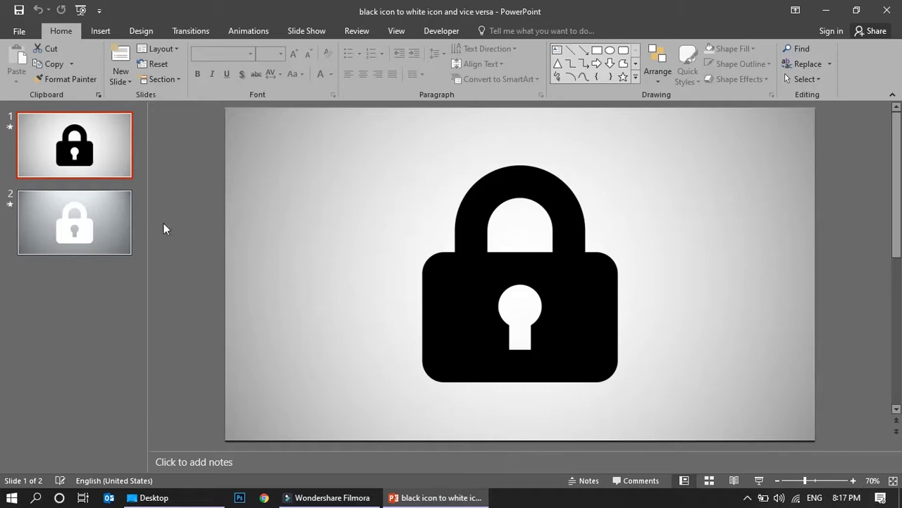
# Delete the old lock picture from slide 1.
pyautogui.click(472, 285)
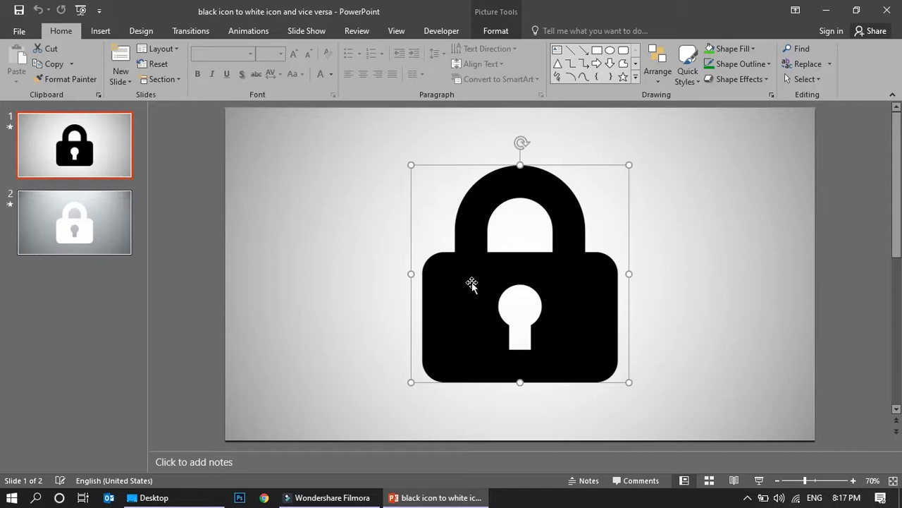
pyautogui.click(100, 30)
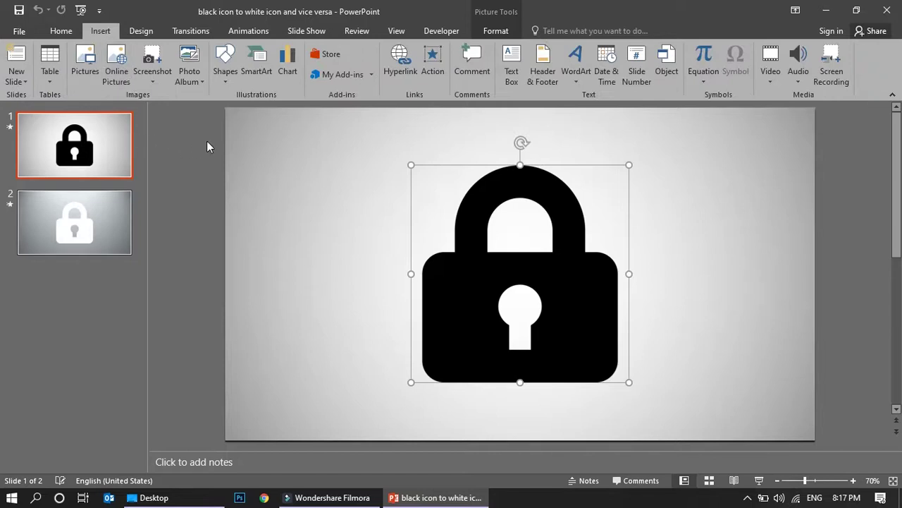
pyautogui.press('Delete')
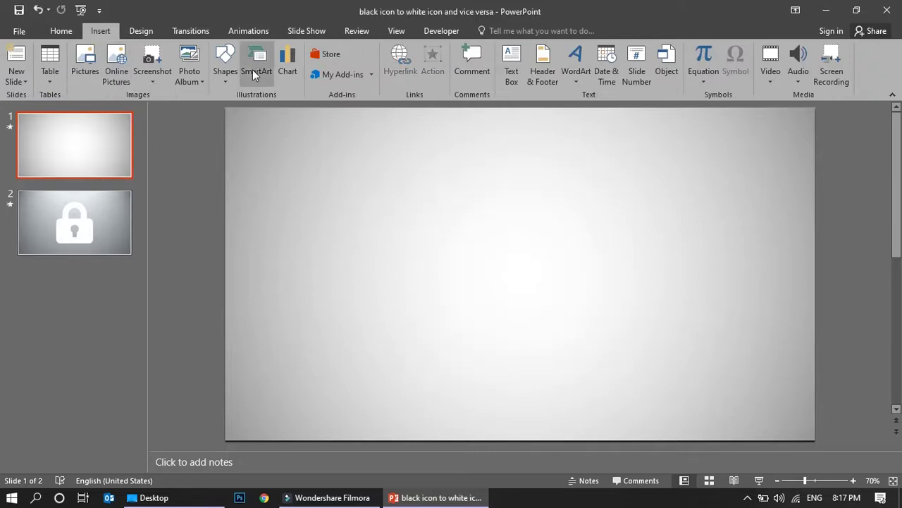
# Insert the lock-closed-512 PNG from the Desktop onto slide 1.
pyautogui.click(84, 62)
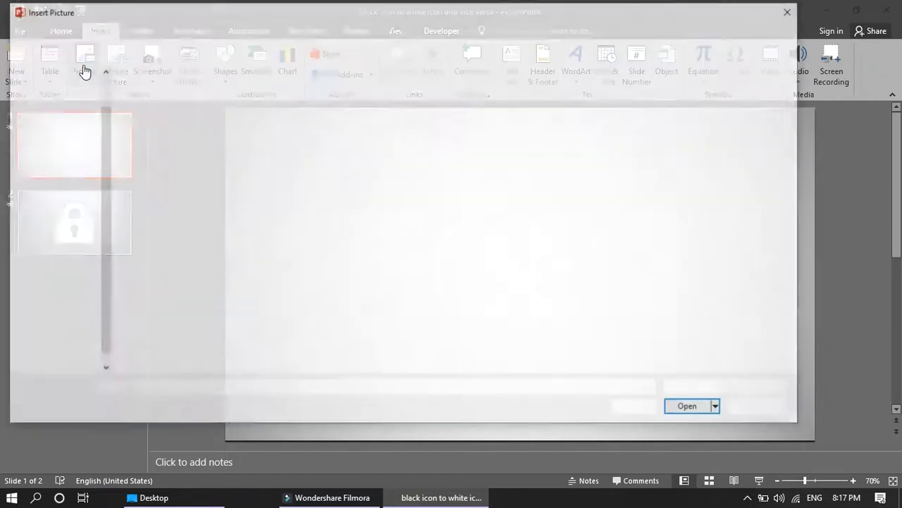
pyautogui.scroll(1, 77, 95)
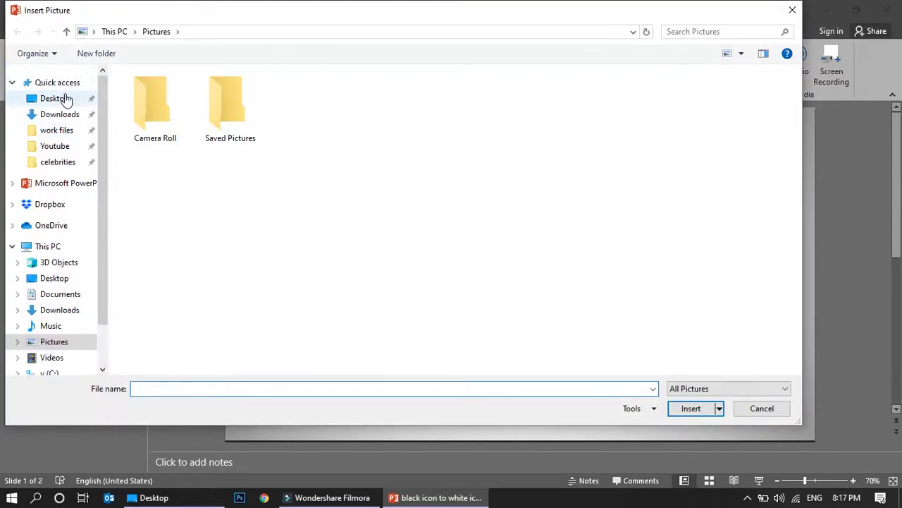
pyautogui.click(64, 98)
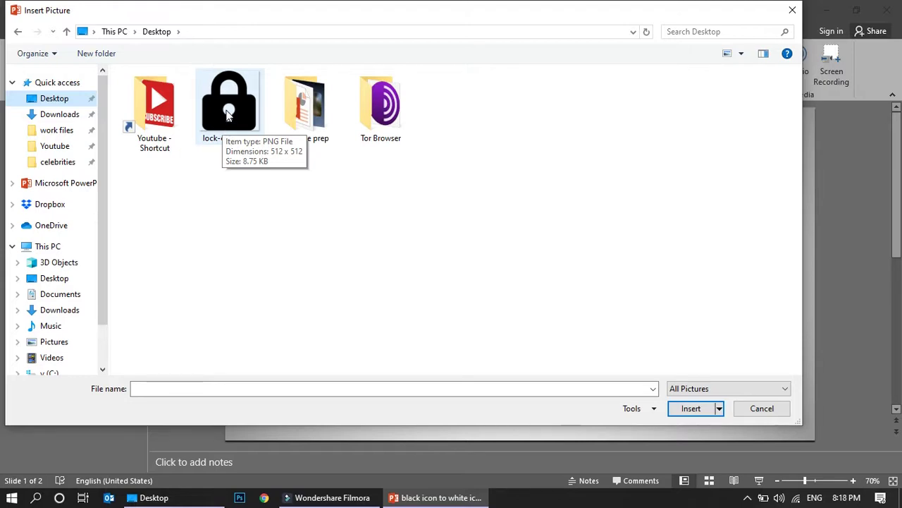
pyautogui.doubleClick(227, 115)
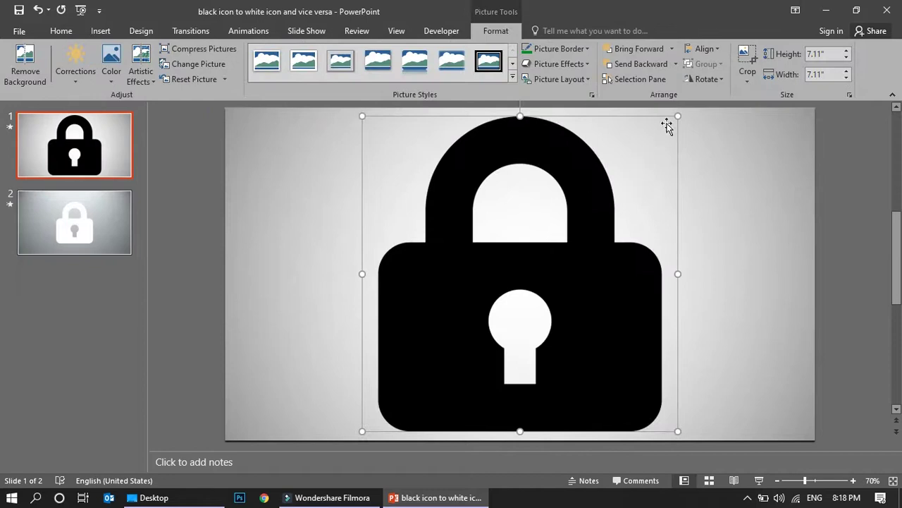
# Scale the padlock picture down to 4.49 inches square and centre it on the slide.
pyautogui.moveTo(677, 116); pyautogui.dragTo(596, 251)
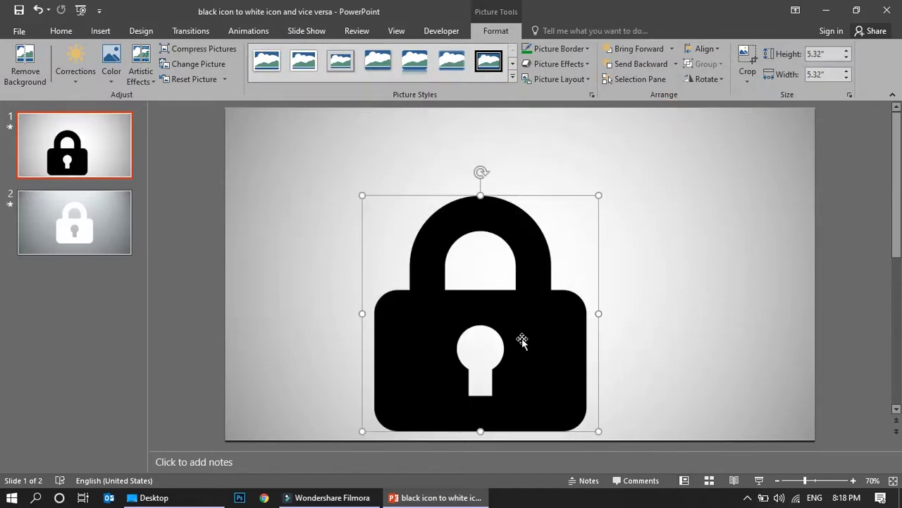
pyautogui.moveTo(522, 341); pyautogui.dragTo(562, 294)
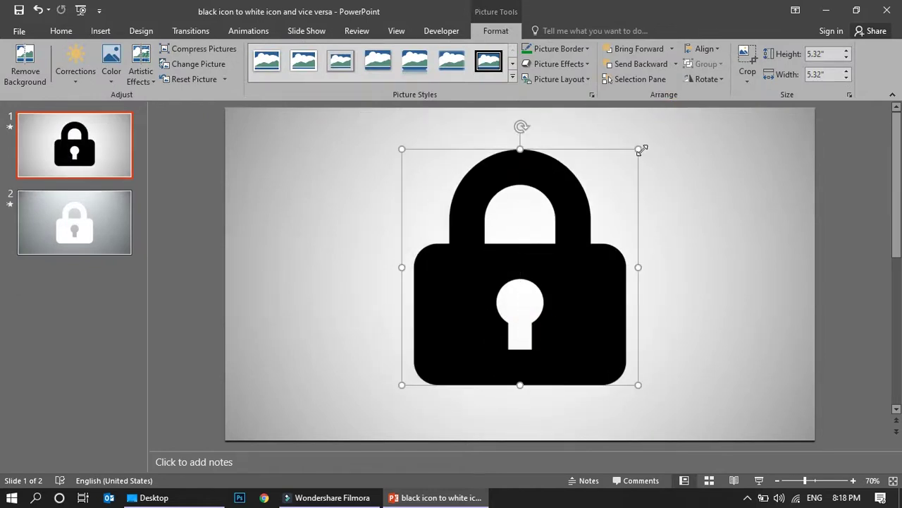
pyautogui.moveTo(640, 150); pyautogui.dragTo(600, 186)
pyautogui.moveTo(555, 294); pyautogui.dragTo(572, 264)
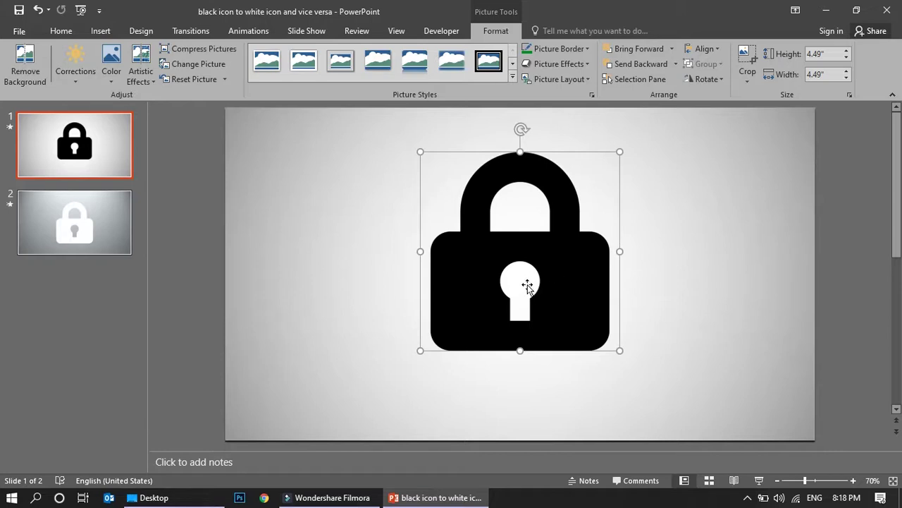
pyautogui.moveTo(530, 282); pyautogui.dragTo(525, 295)
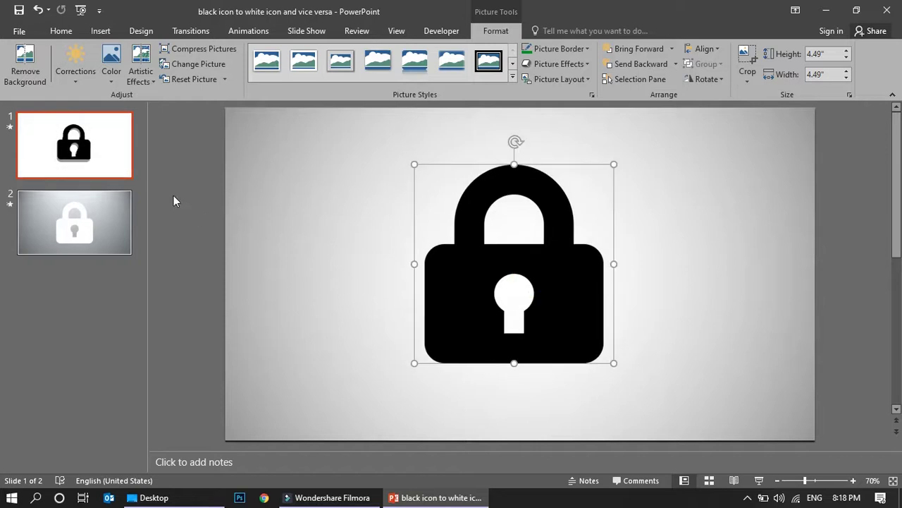
pyautogui.click(68, 82)
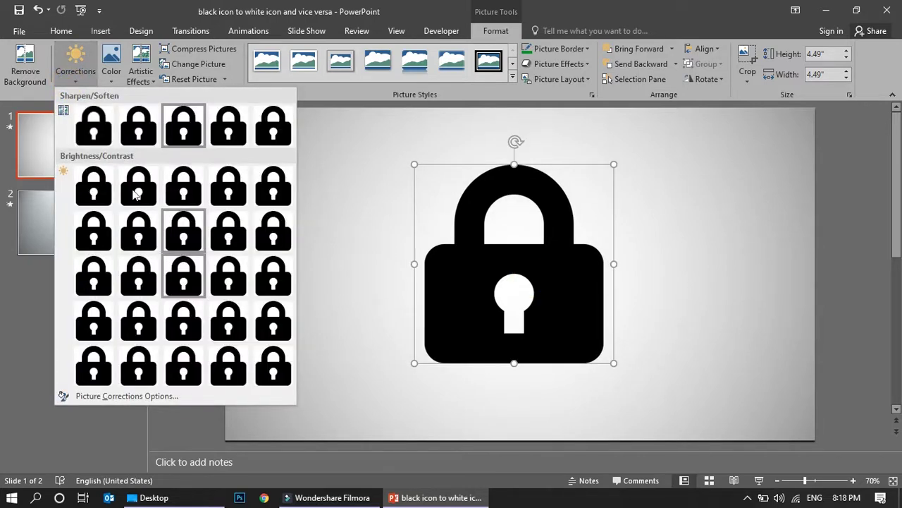
# Recolour the padlock with the Washout preset so it turns light gray.
pyautogui.click(111, 65)
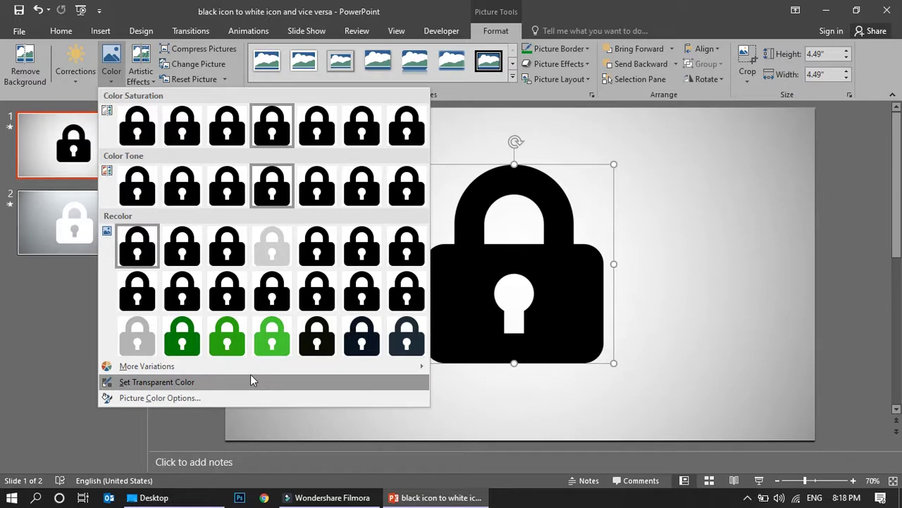
pyautogui.moveTo(252, 371)
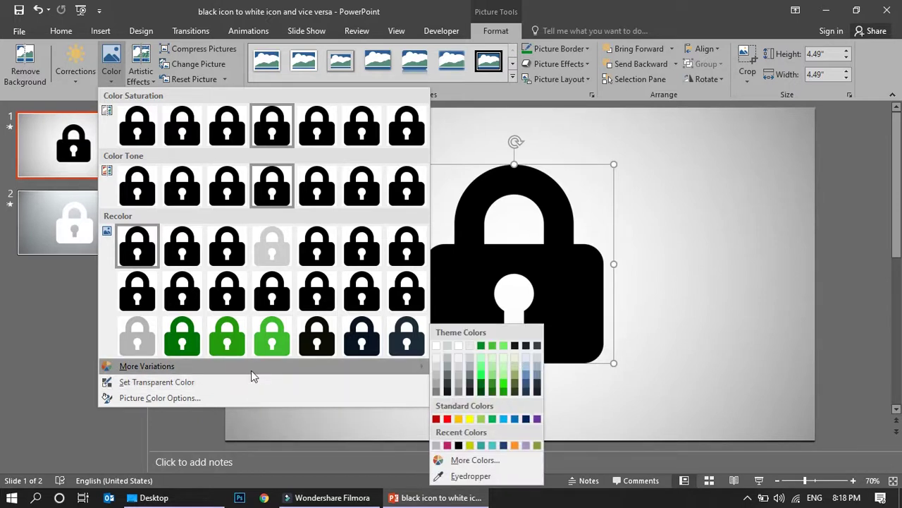
pyautogui.click(437, 345)
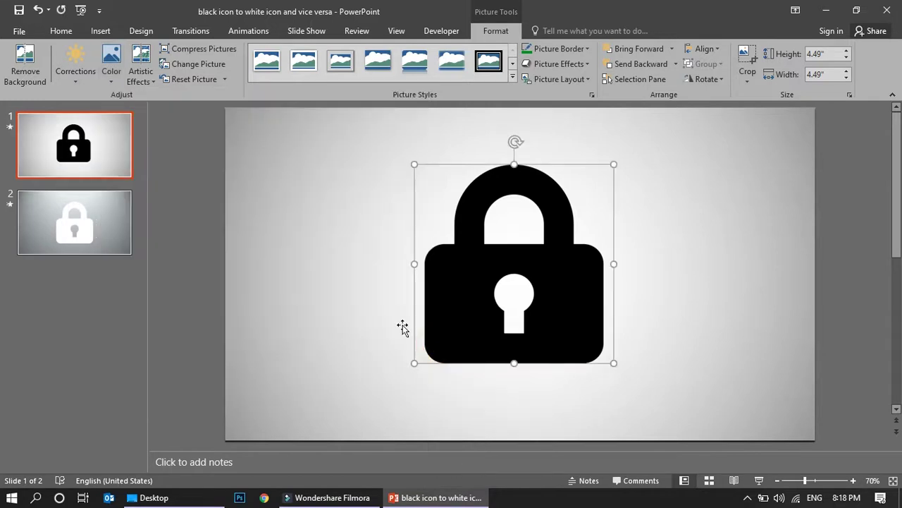
pyautogui.click(111, 62)
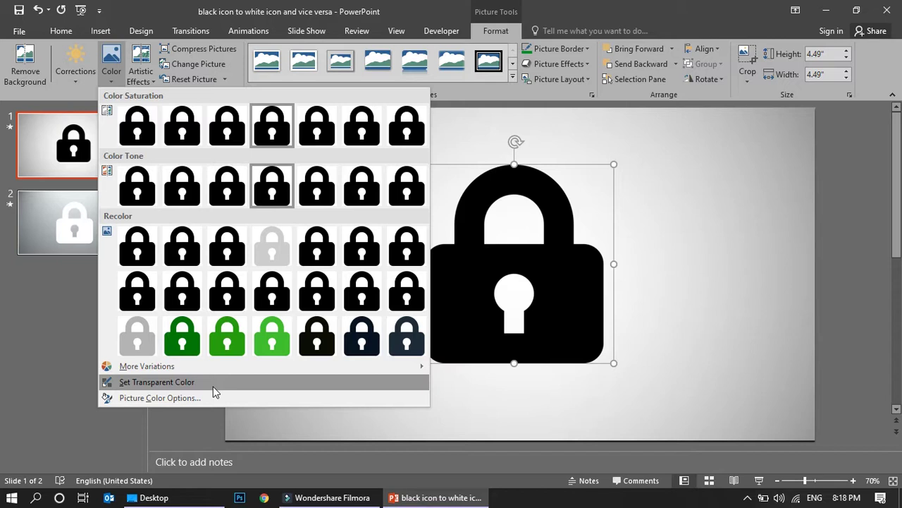
pyautogui.moveTo(213, 373)
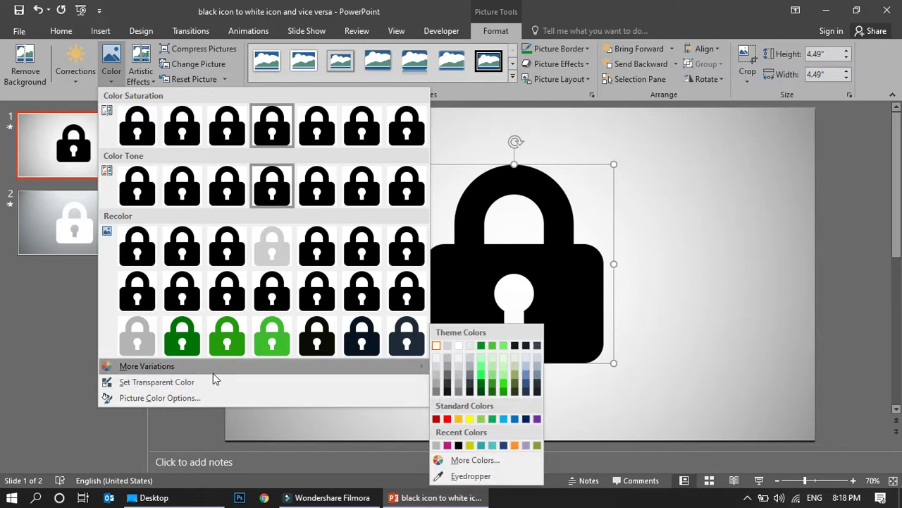
pyautogui.click(268, 255)
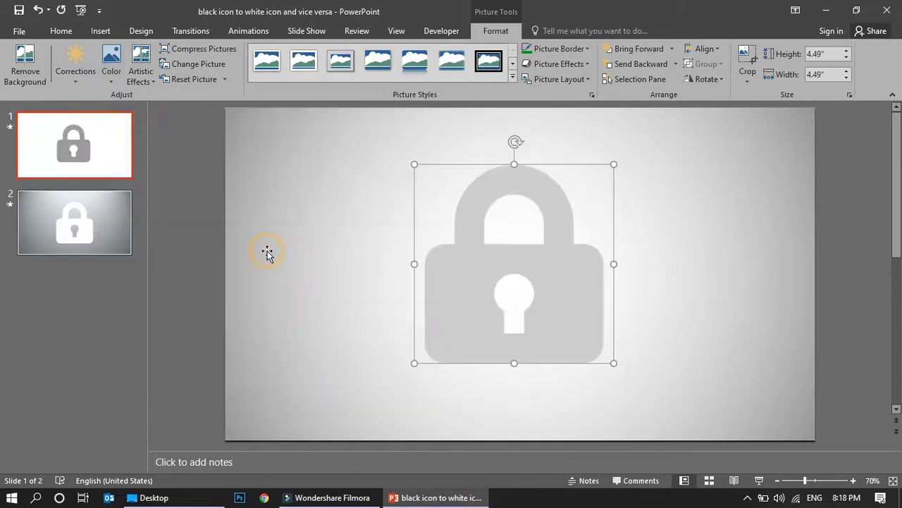
pyautogui.click(75, 67)
# Apply the last artistic effect to the padlock, turning it almost pure white.
pyautogui.click(110, 74)
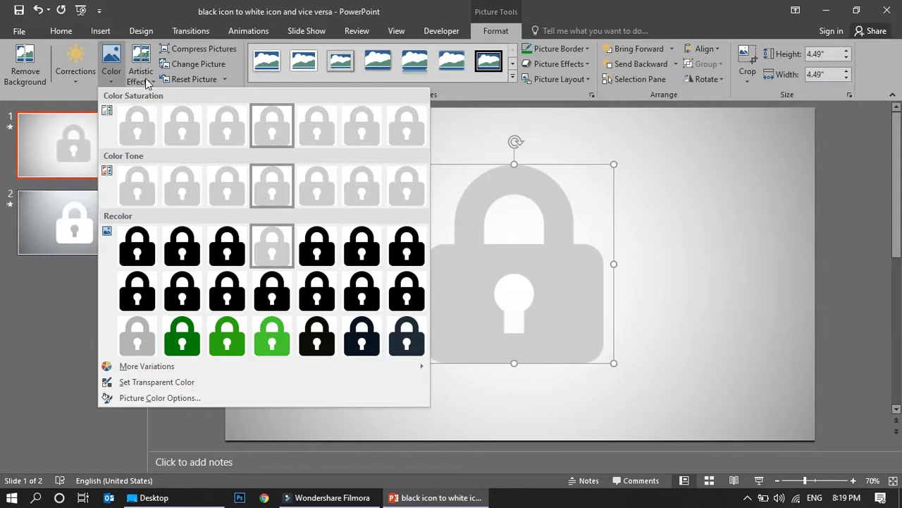
pyautogui.click(142, 76)
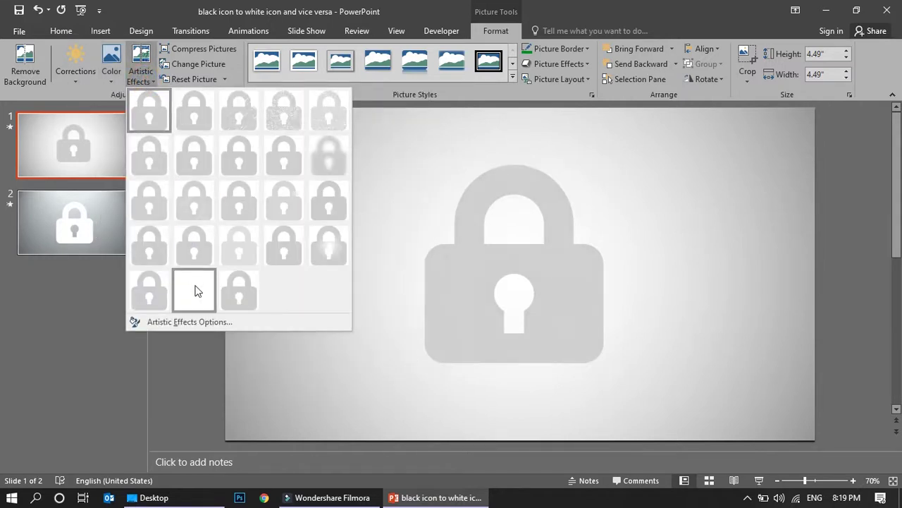
pyautogui.click(194, 289)
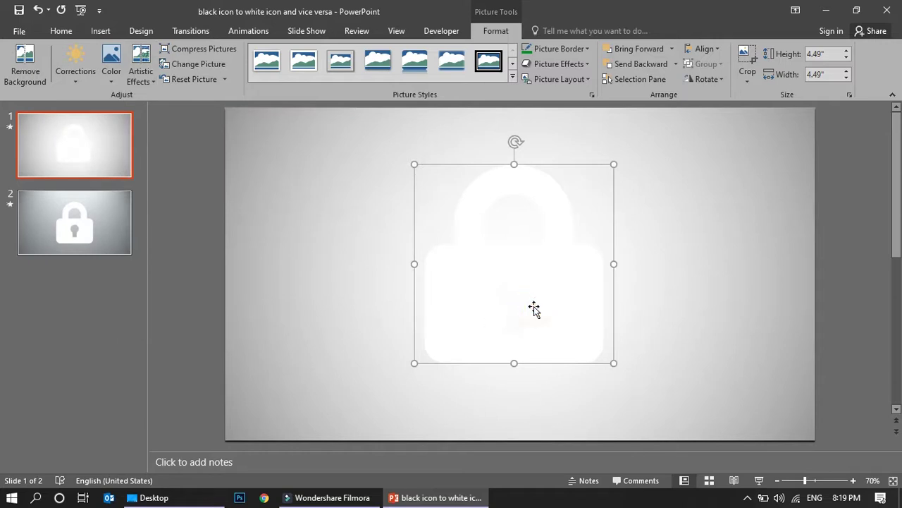
pyautogui.click(338, 221)
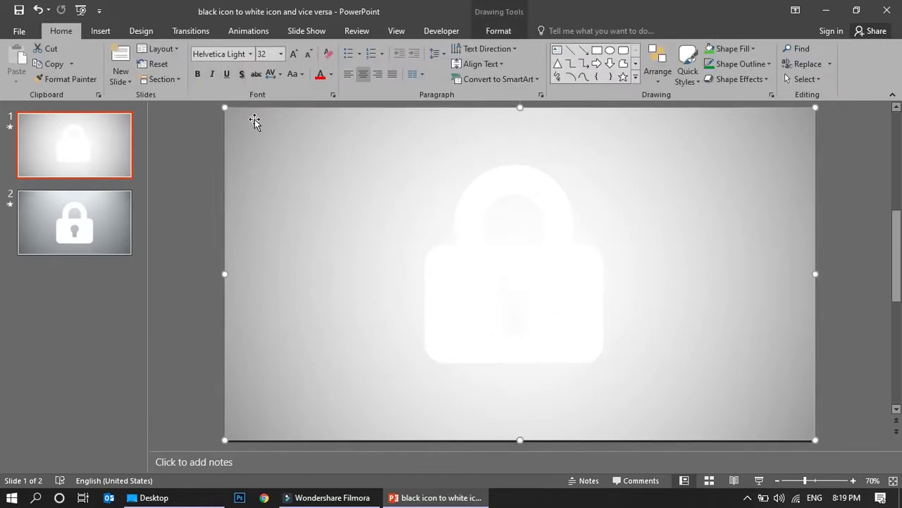
# Give the slide-sized background shape the bottom-right darker gray theme gradient fill.
pyautogui.click(493, 34)
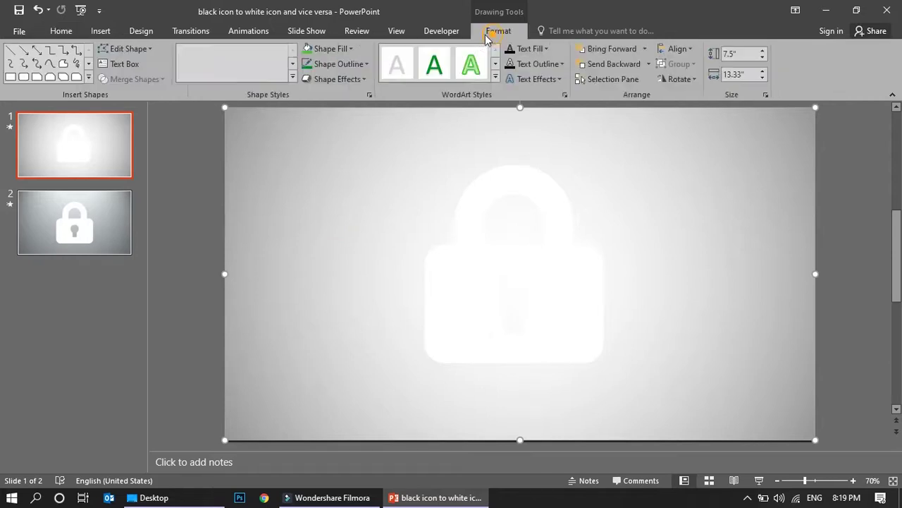
pyautogui.click(292, 76)
pyautogui.click(286, 390)
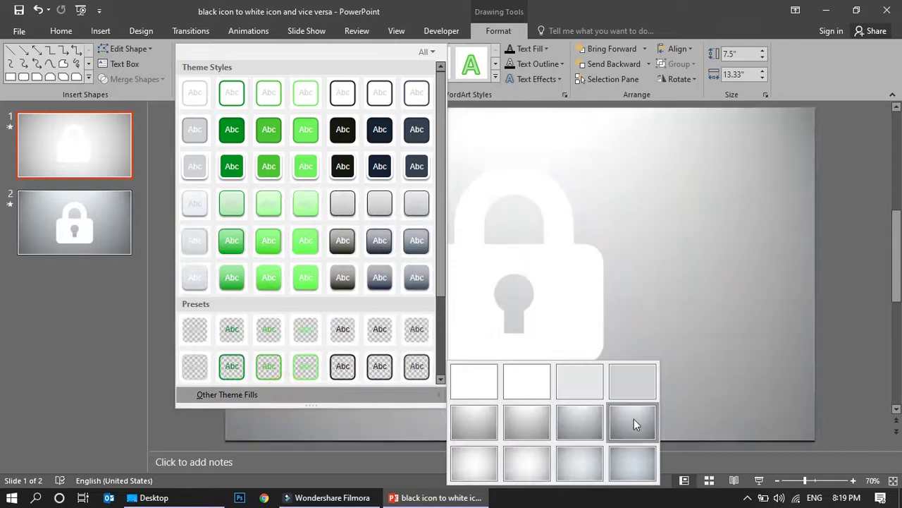
pyautogui.click(633, 418)
pyautogui.click(186, 247)
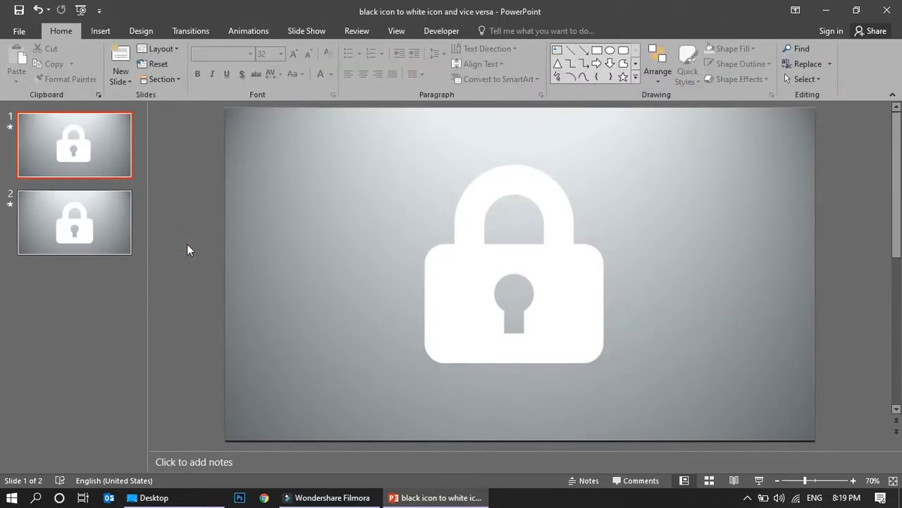
pyautogui.click(481, 250)
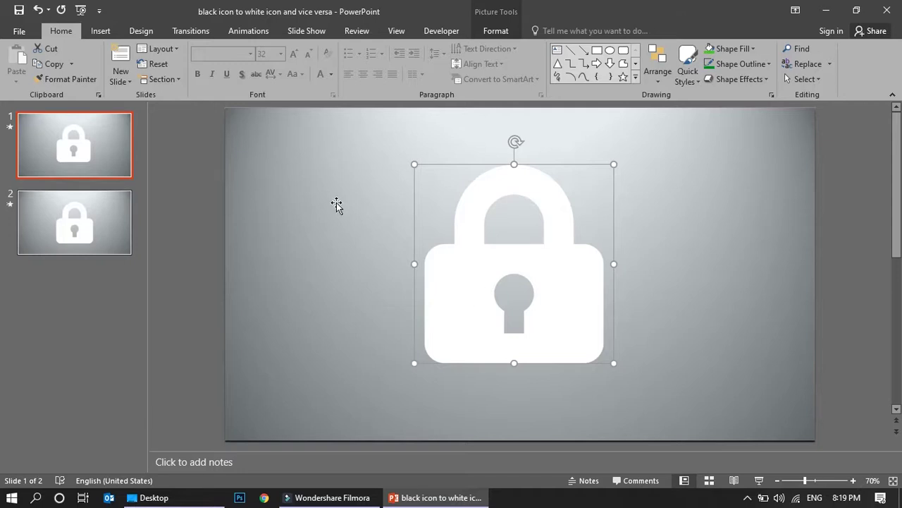
# Recolour the padlock with Black and White: 75% so it shows solid black.
pyautogui.click(477, 270)
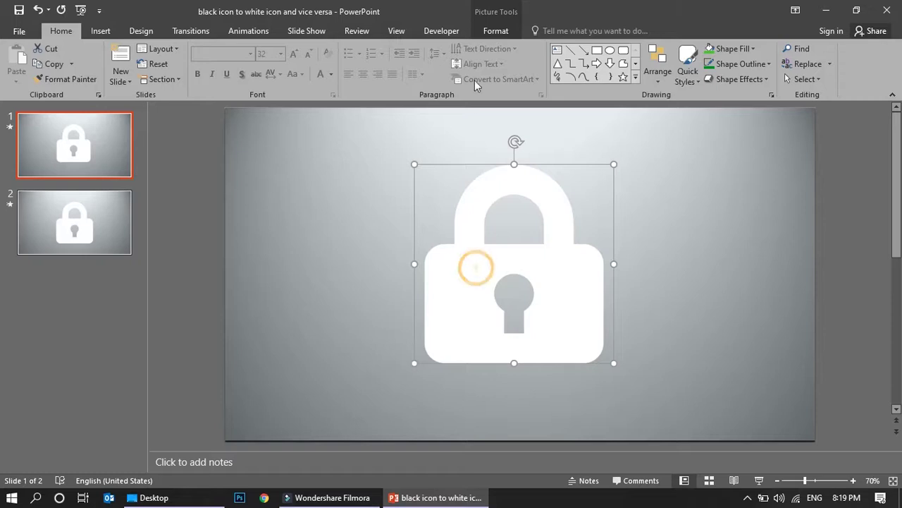
pyautogui.click(489, 31)
pyautogui.click(73, 70)
pyautogui.click(75, 74)
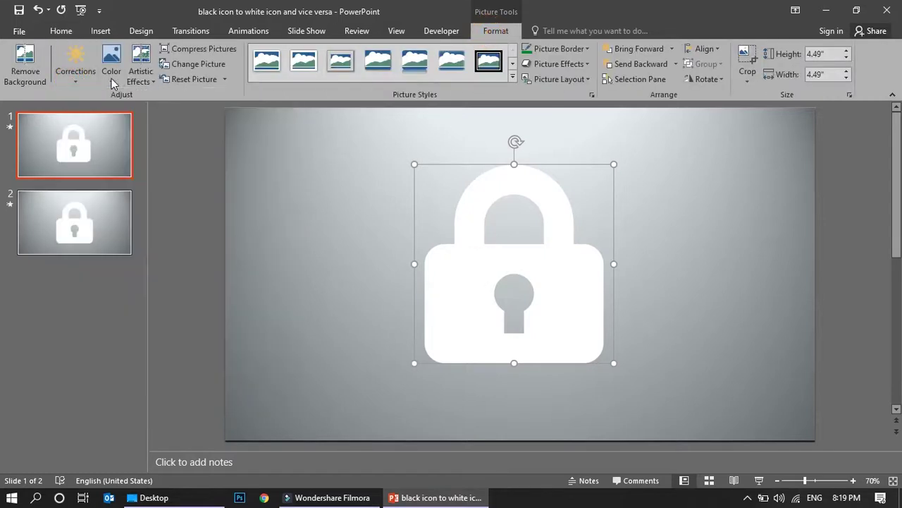
pyautogui.click(110, 70)
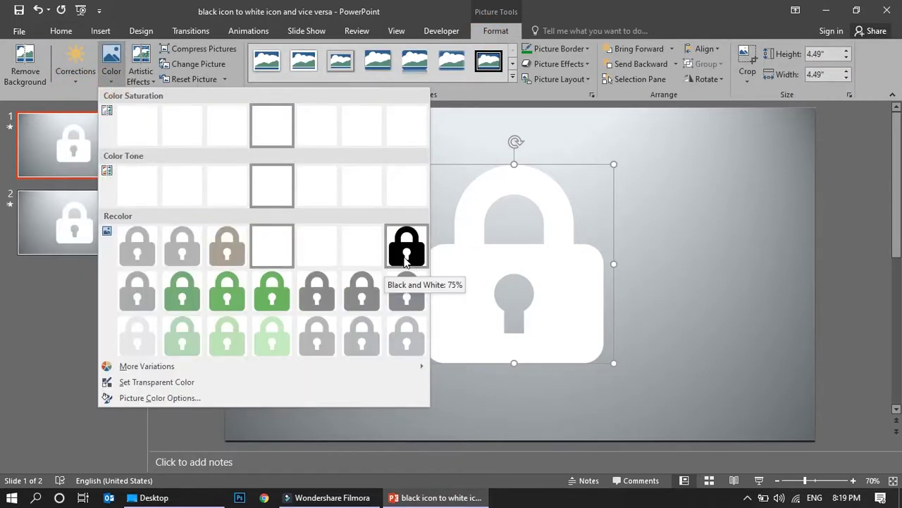
pyautogui.click(407, 258)
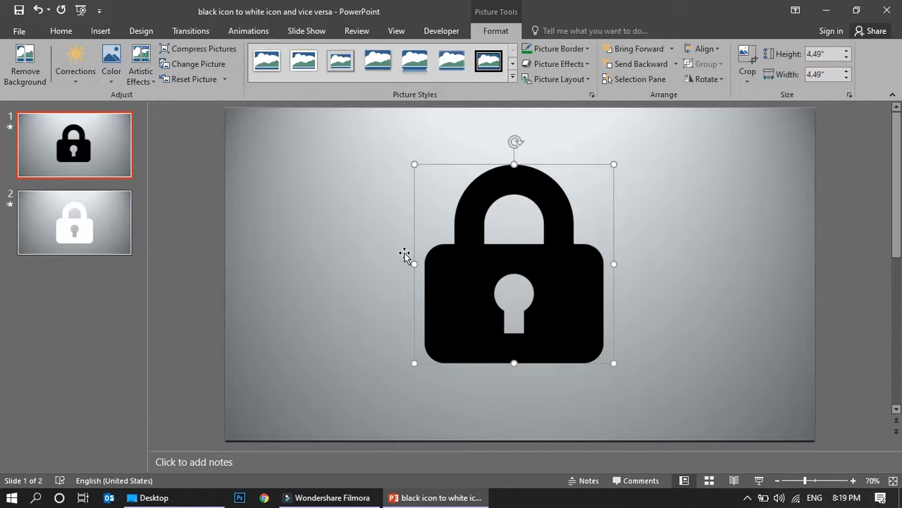
pyautogui.click(117, 77)
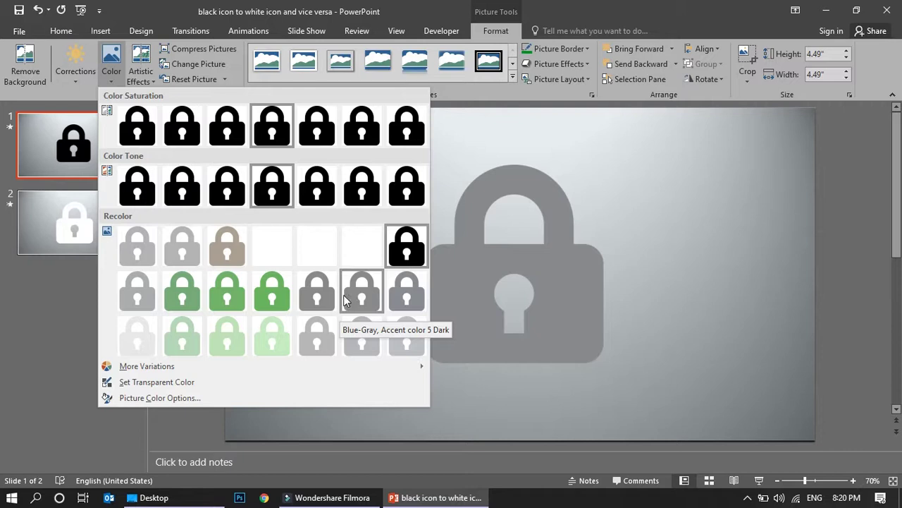
pyautogui.click(38, 308)
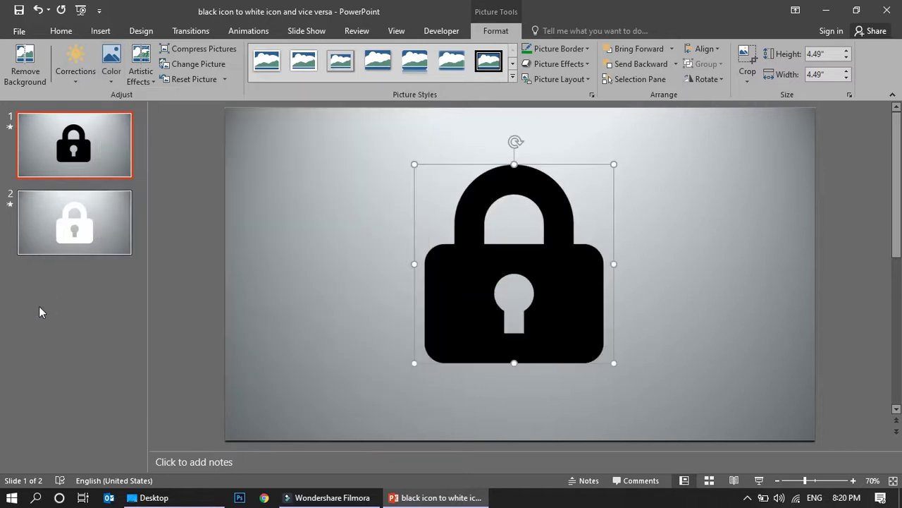